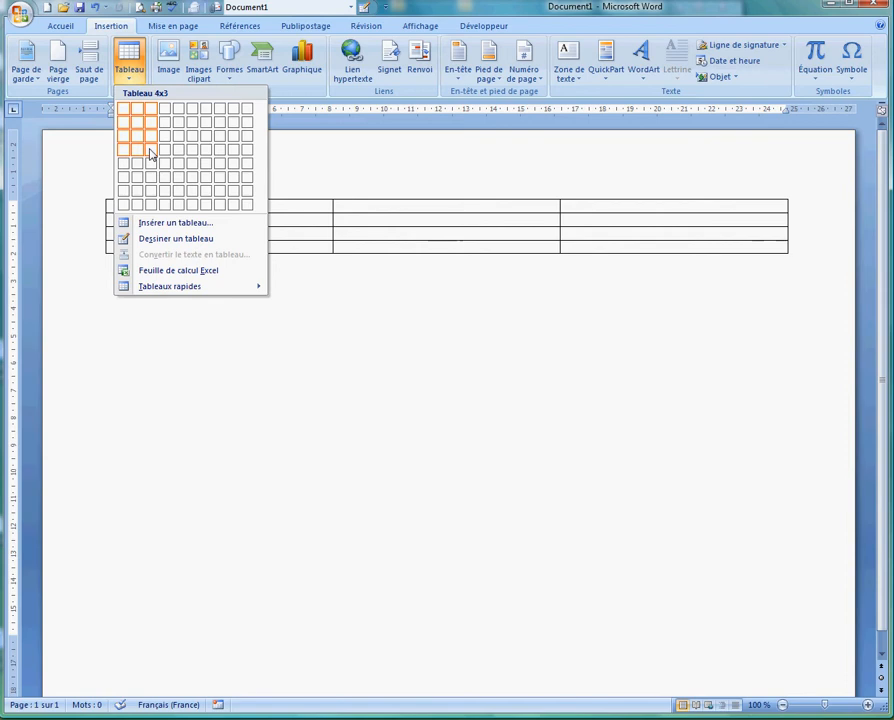
Insert a table with three columns and four rows, and show the table layout commands.
click(149, 150)
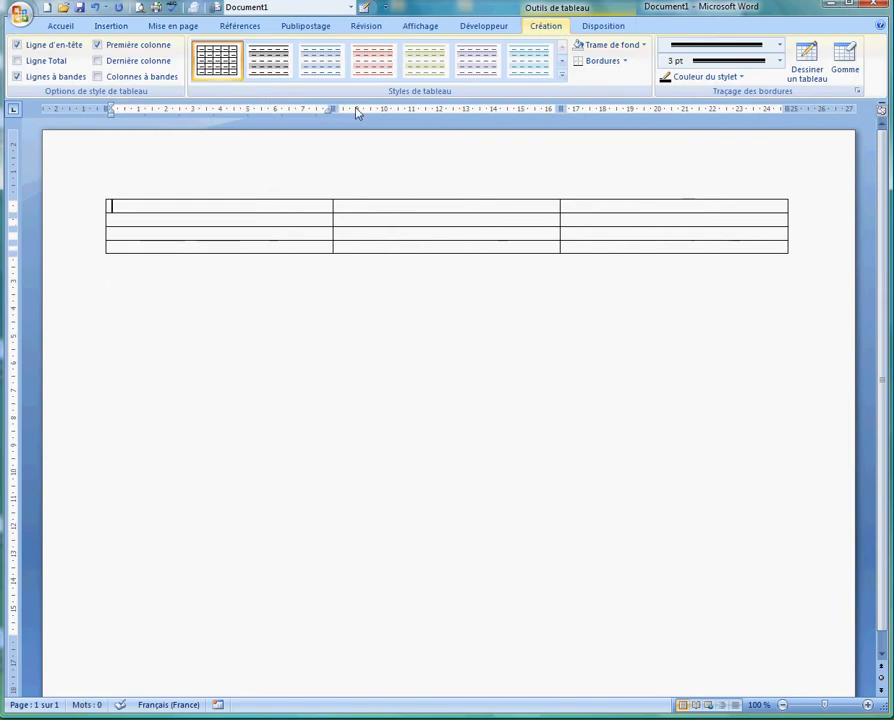
click(594, 27)
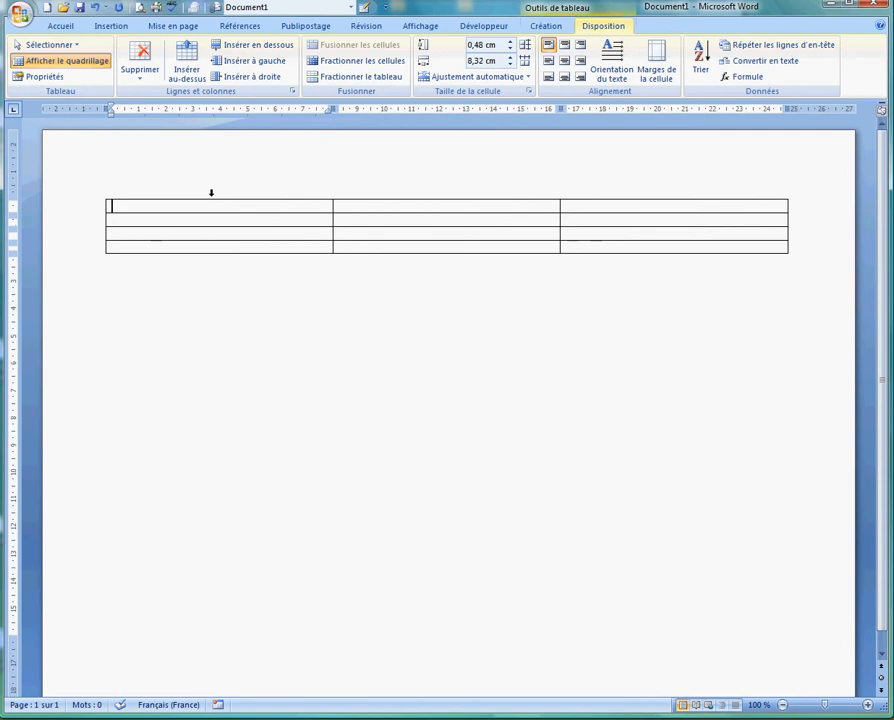
Select each of the three table columns individually, and the first two columns together.
click(211, 192)
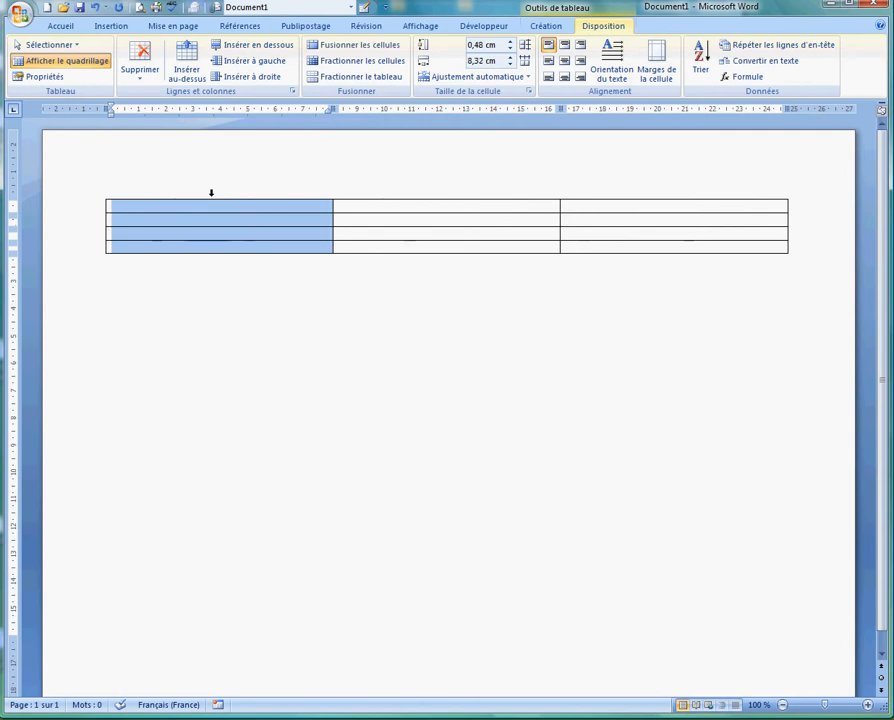
click(381, 190)
click(577, 190)
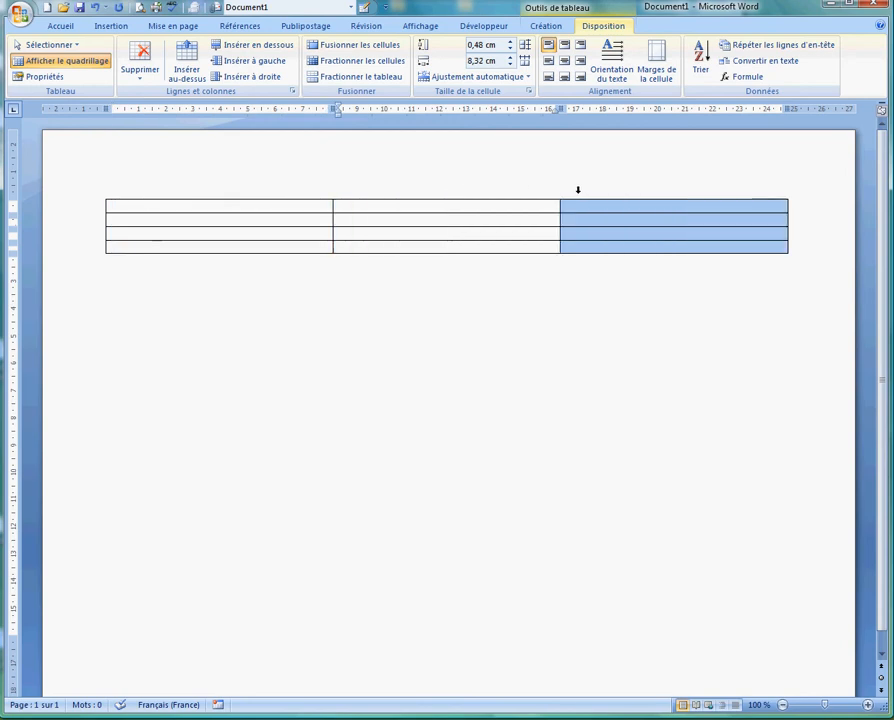
click(263, 189)
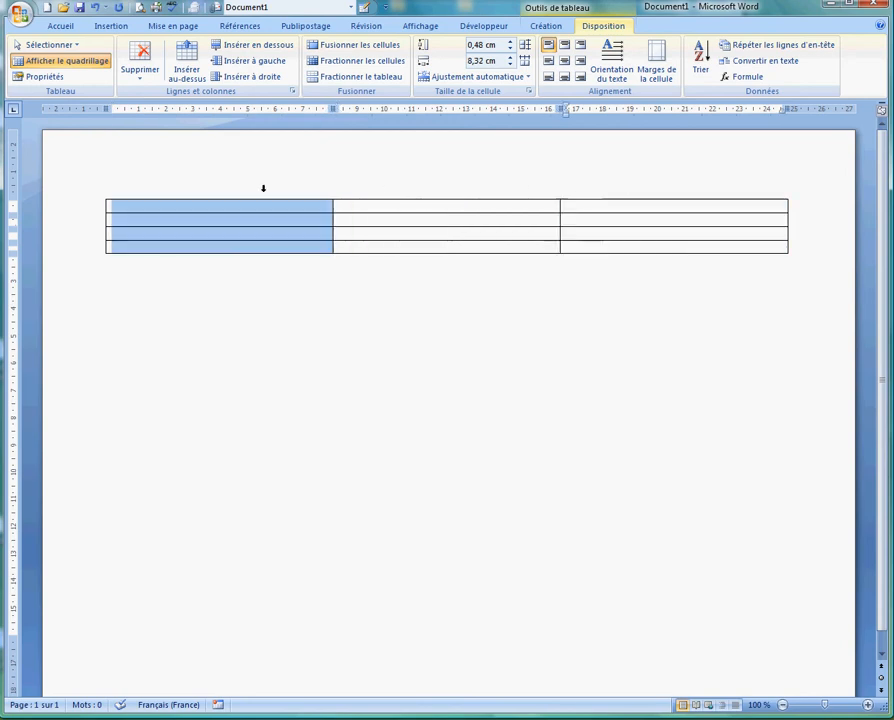
drag(263, 189, 376, 189)
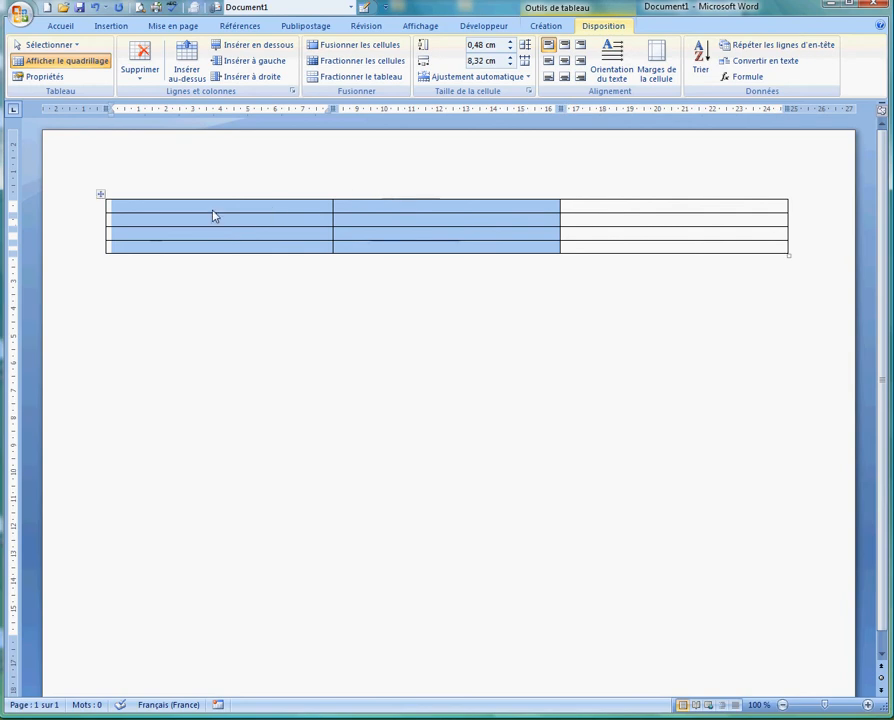
Select the first row, the first three rows together, and the entire table.
click(80, 214)
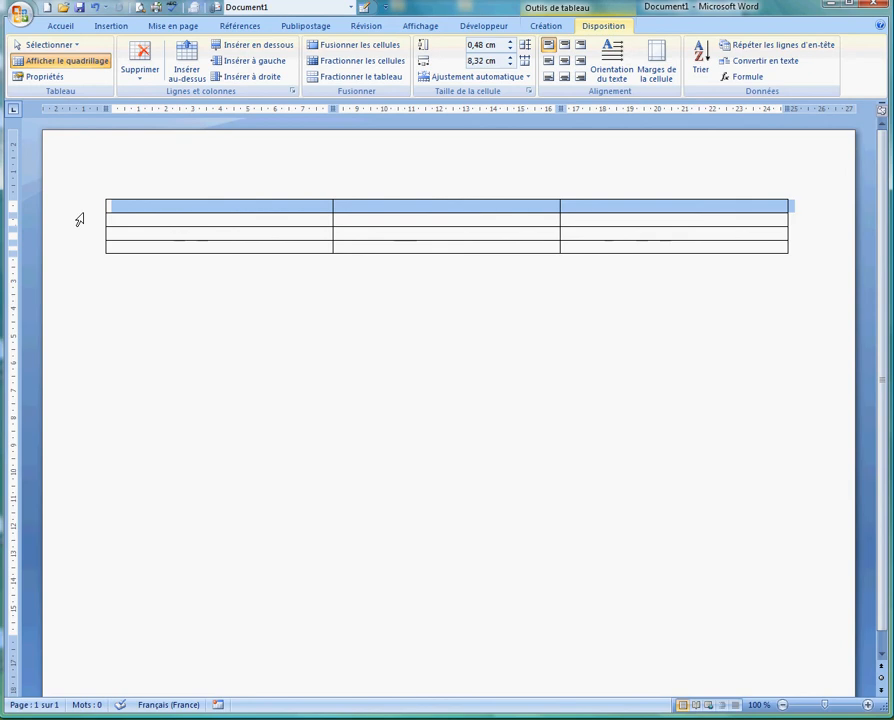
drag(80, 218, 80, 237)
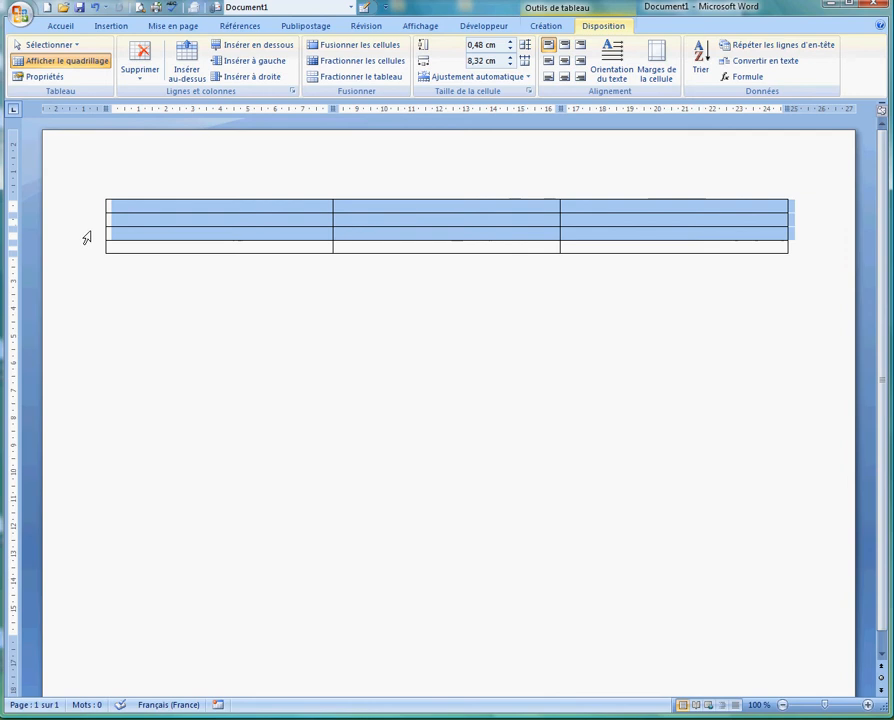
click(189, 245)
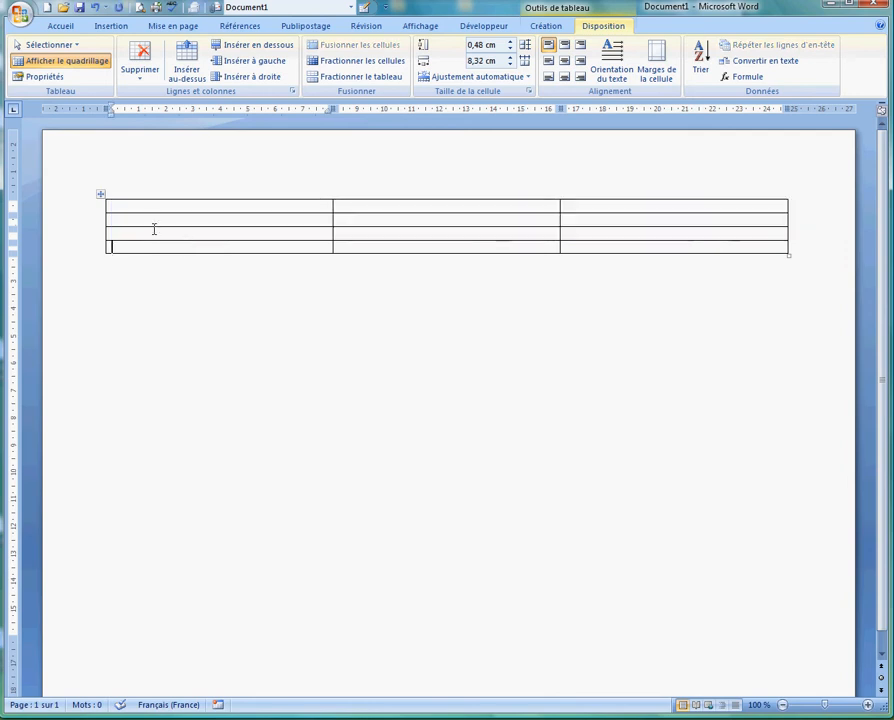
click(100, 195)
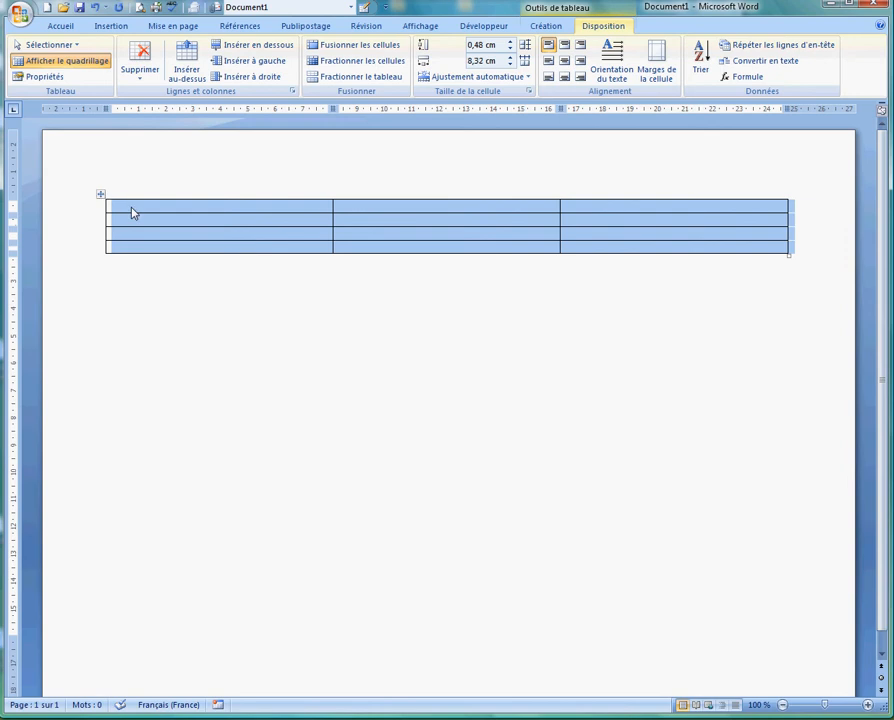
Insert a new row above the table's first row and a new column before its first column.
click(131, 212)
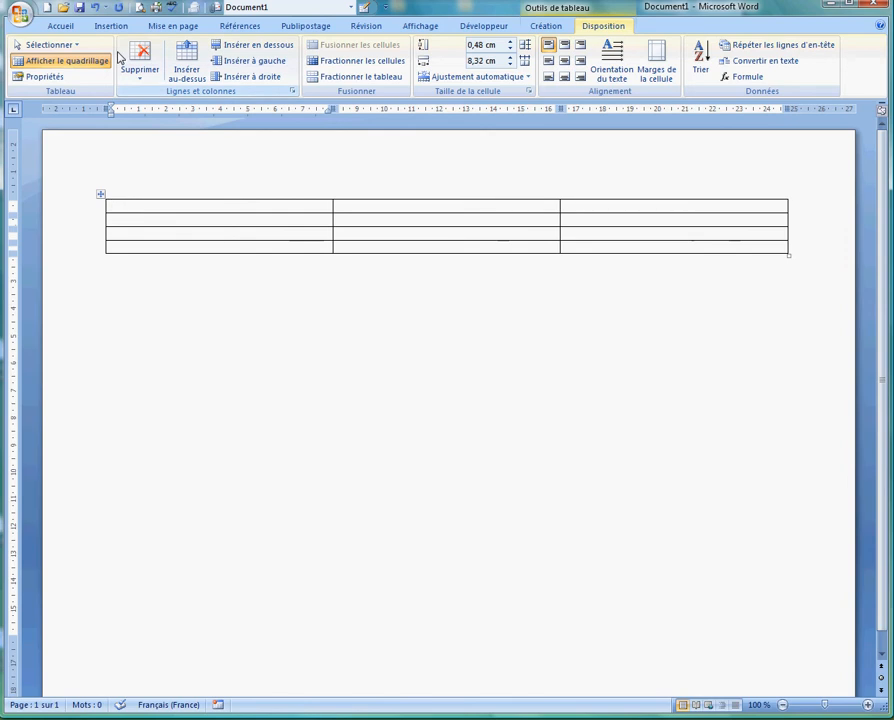
click(182, 57)
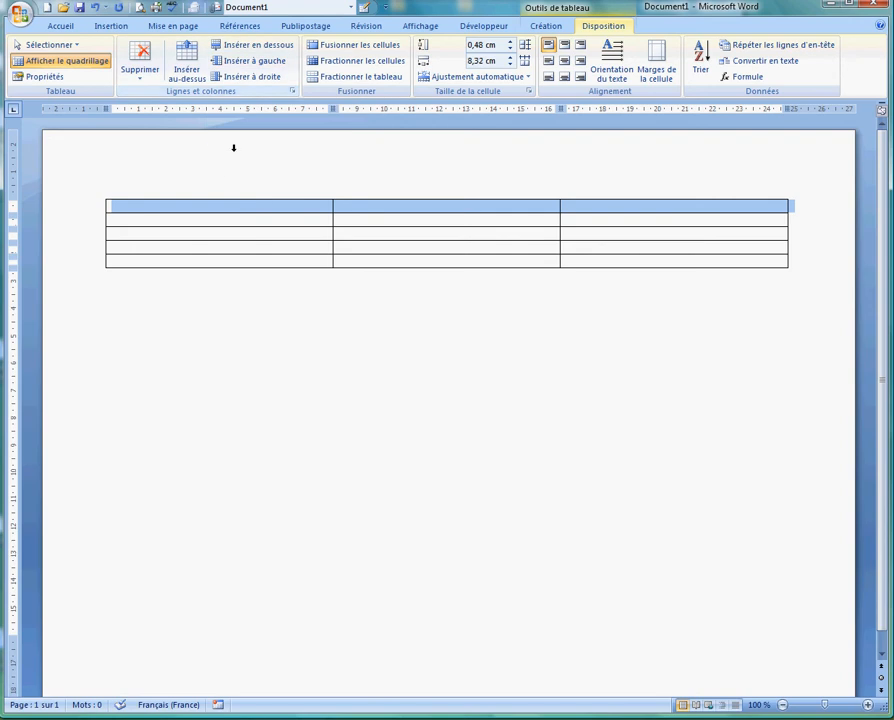
click(232, 214)
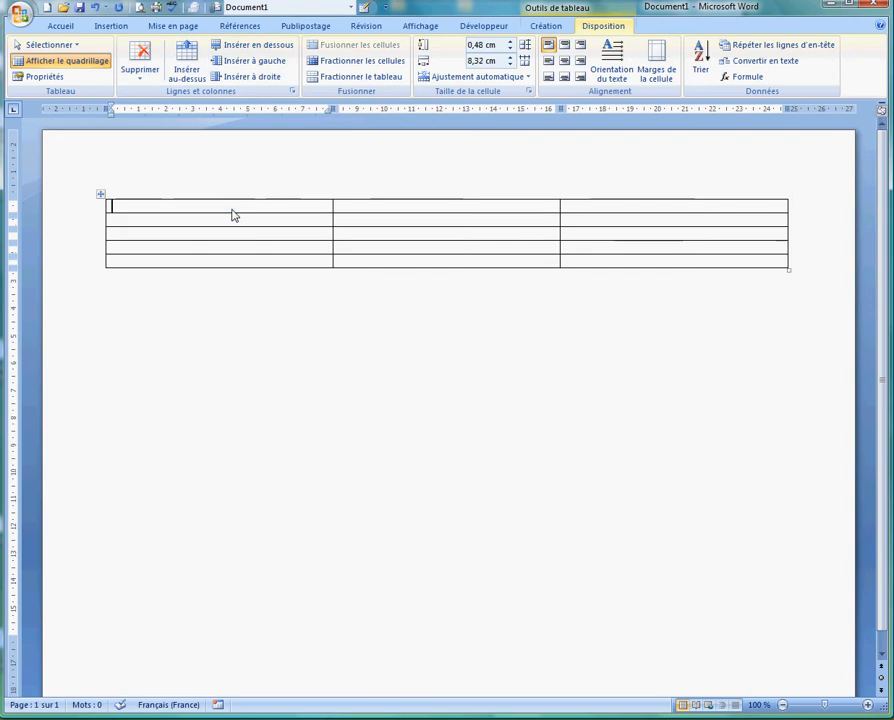
click(241, 66)
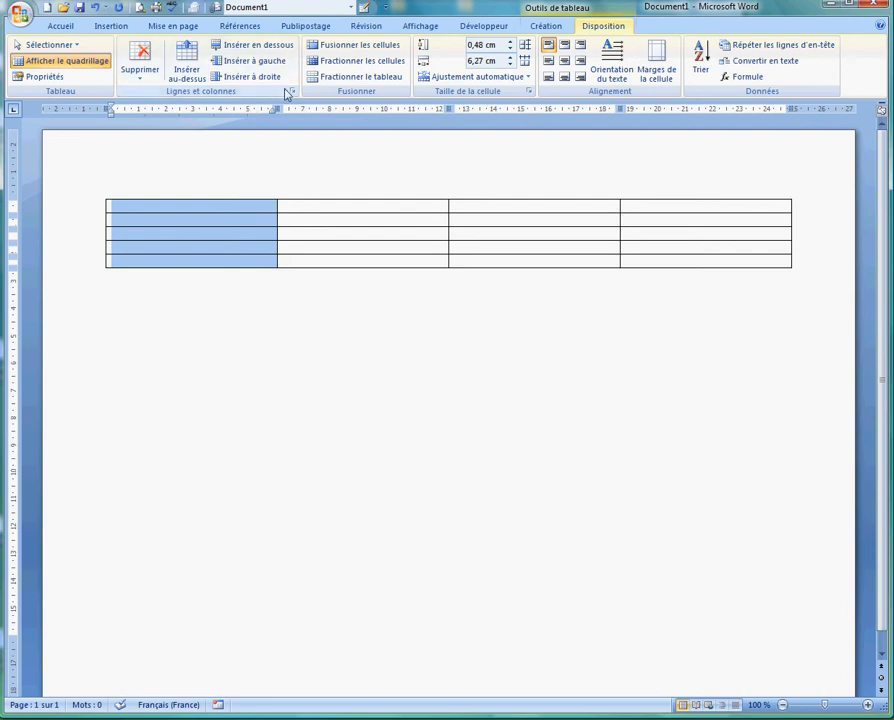
Merge all cells of the first column into one cell, and undo the merge.
click(347, 46)
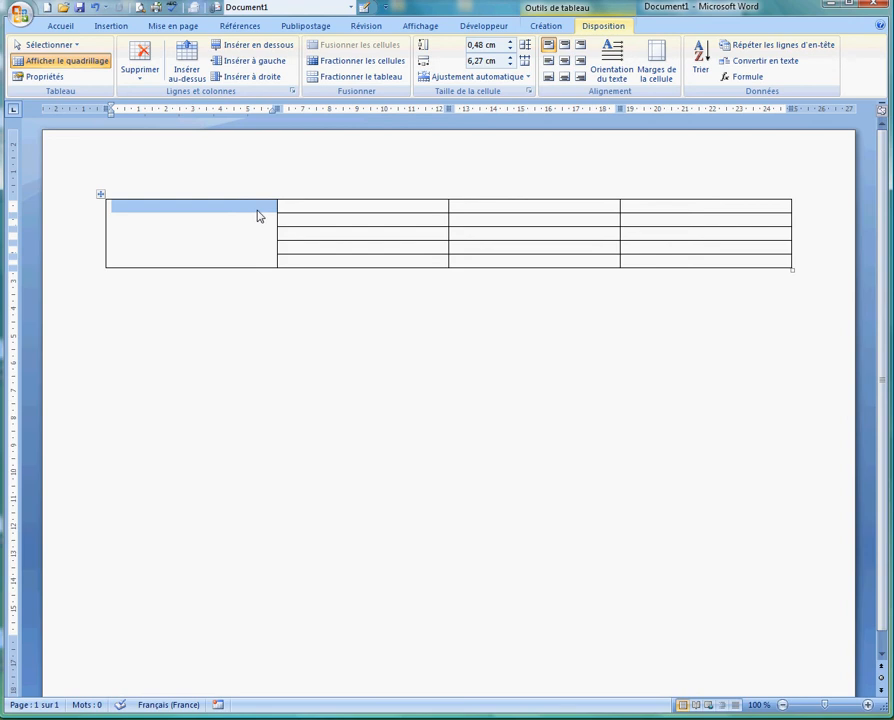
click(96, 9)
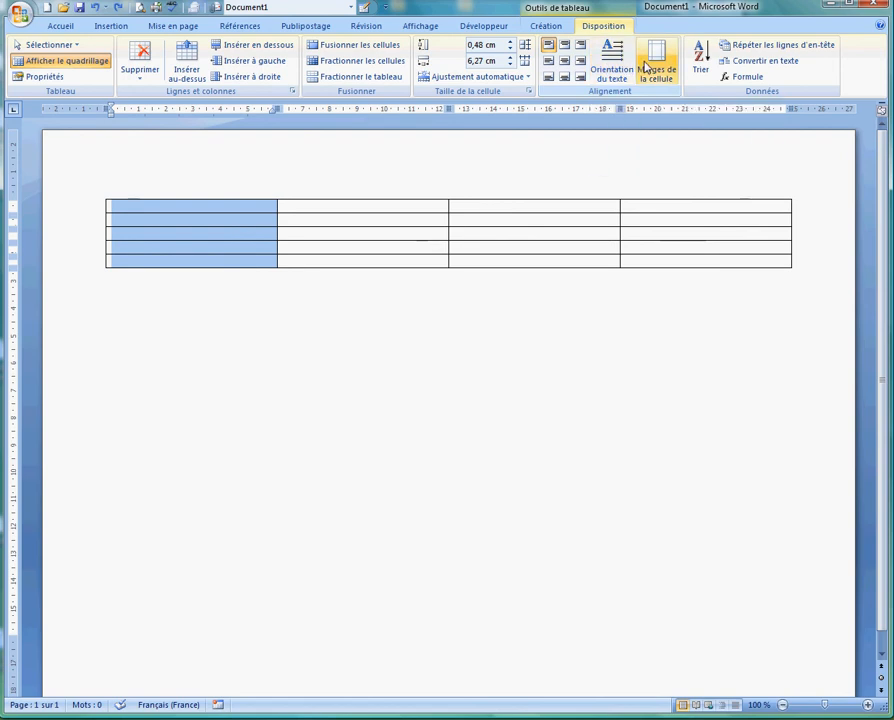
Check the table's default cell margins and spacing, and close the options without changing them.
click(647, 66)
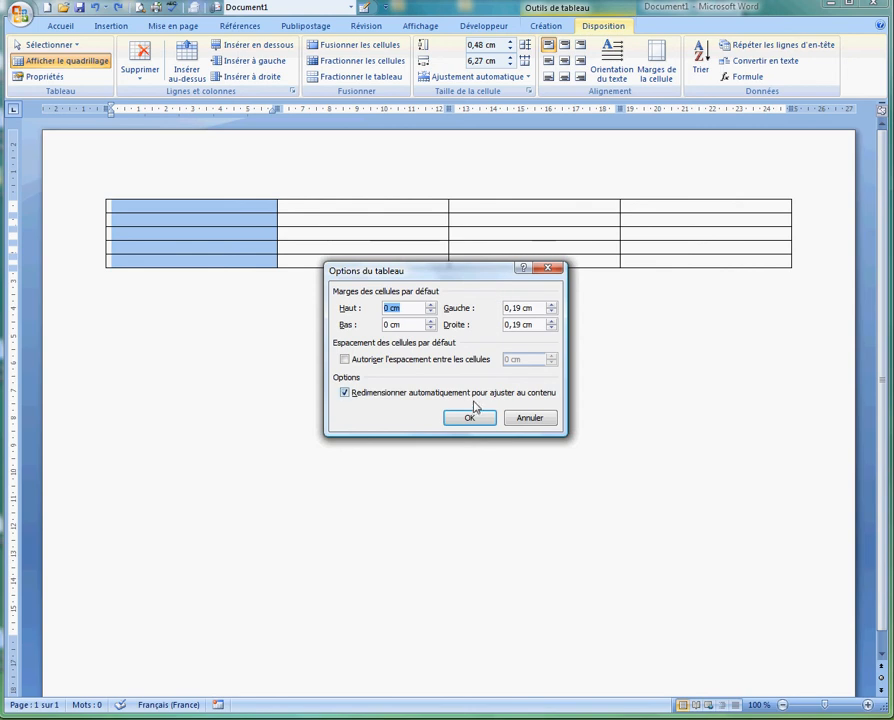
click(471, 418)
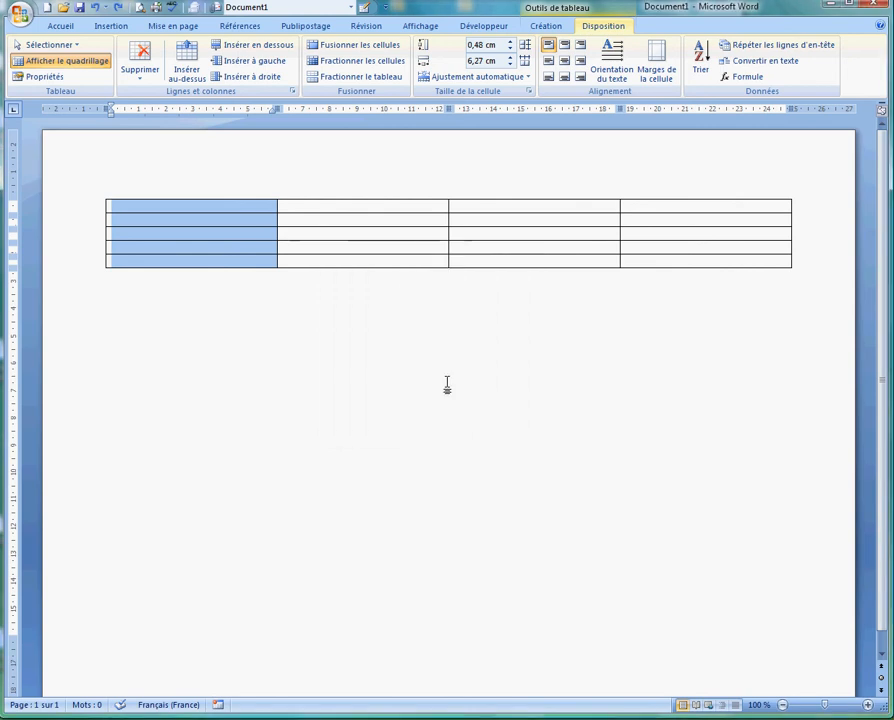
Fill the cells of the table's first row with a light orange theme colour.
click(94, 208)
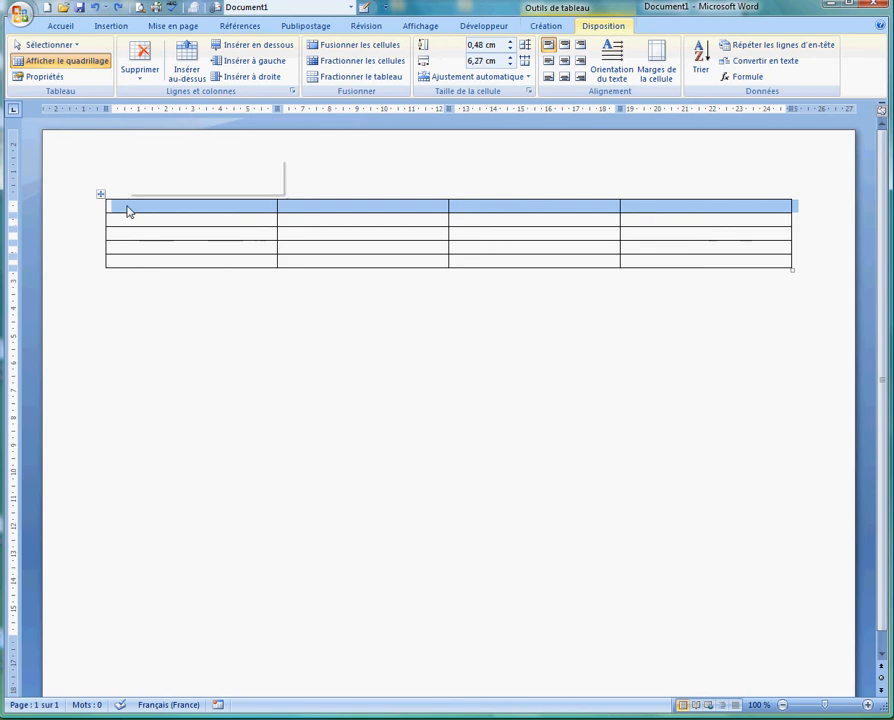
right_click(128, 211)
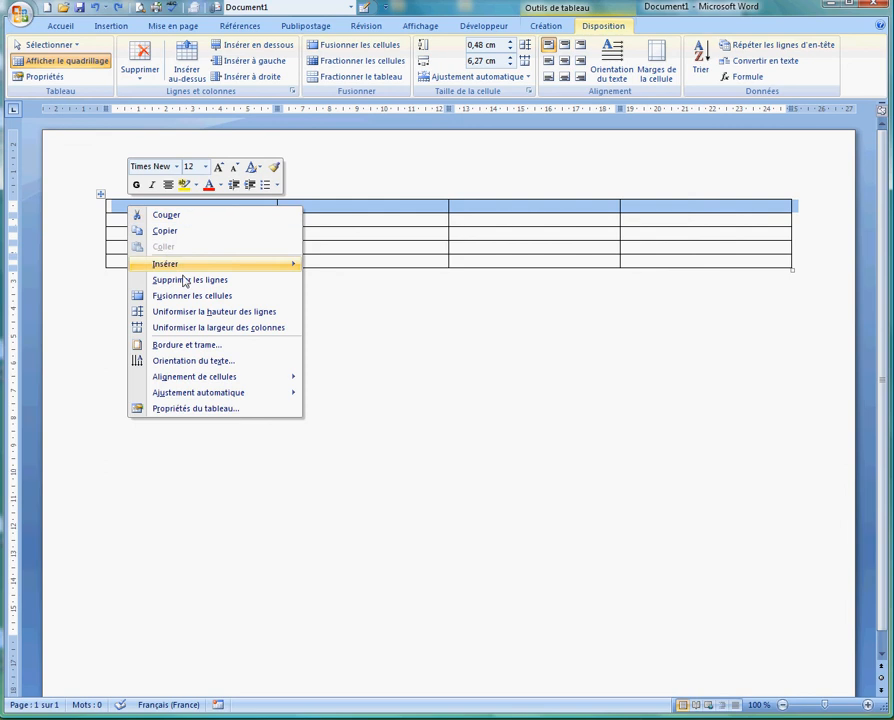
click(226, 346)
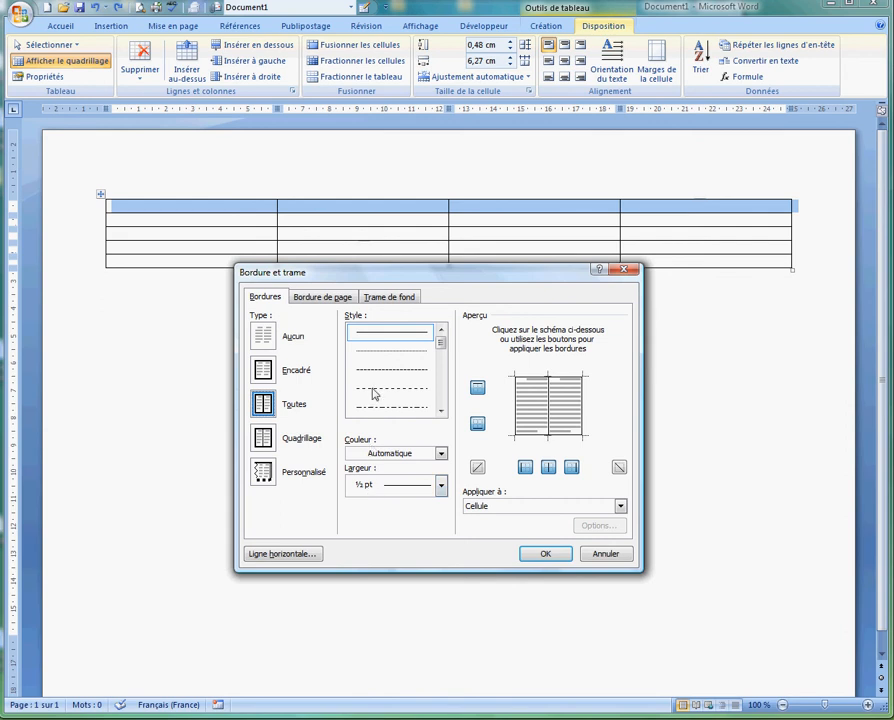
click(373, 302)
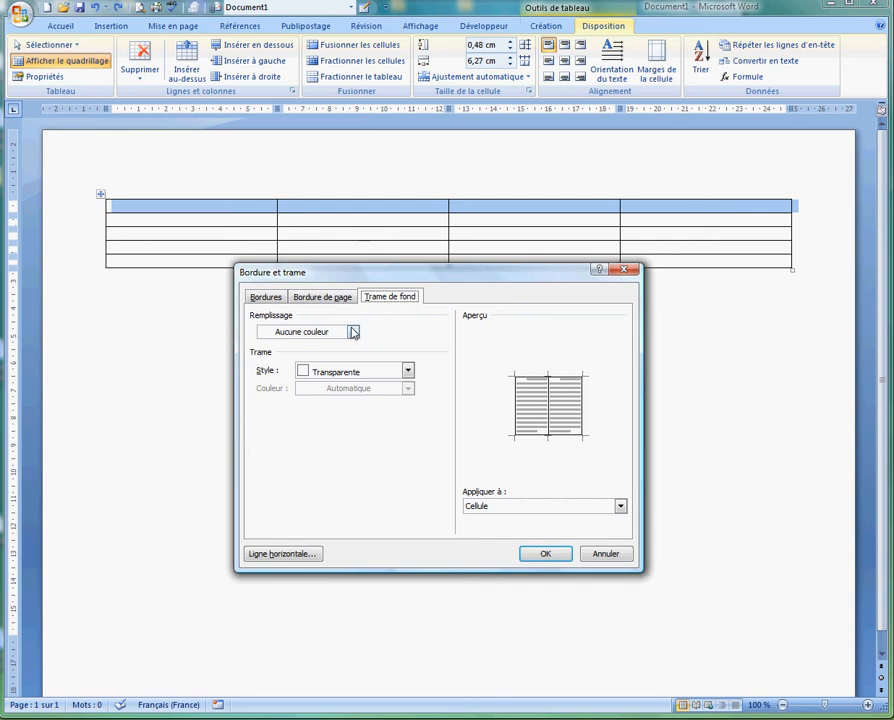
click(353, 332)
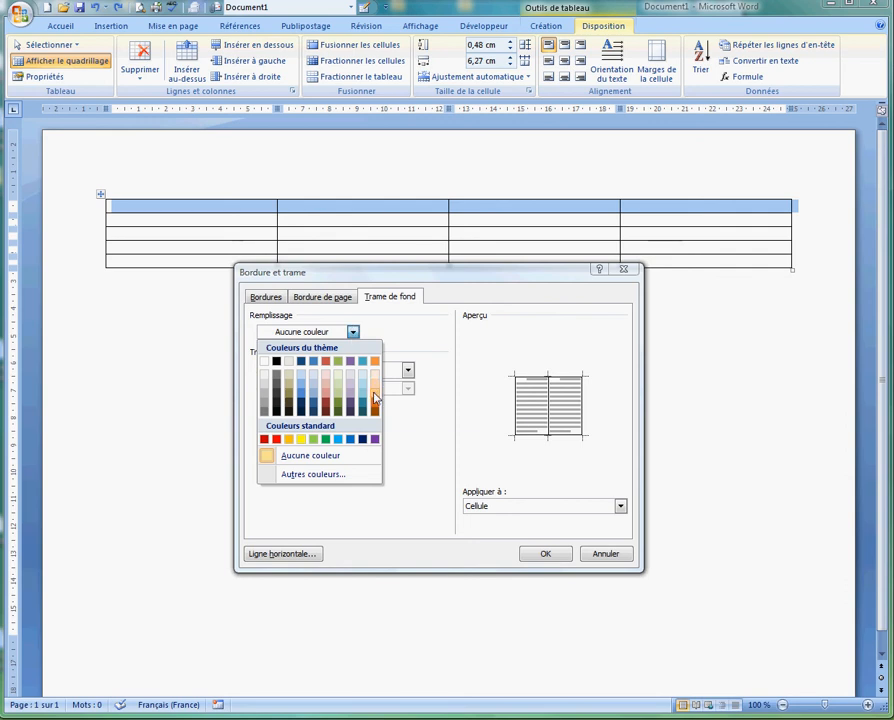
click(375, 396)
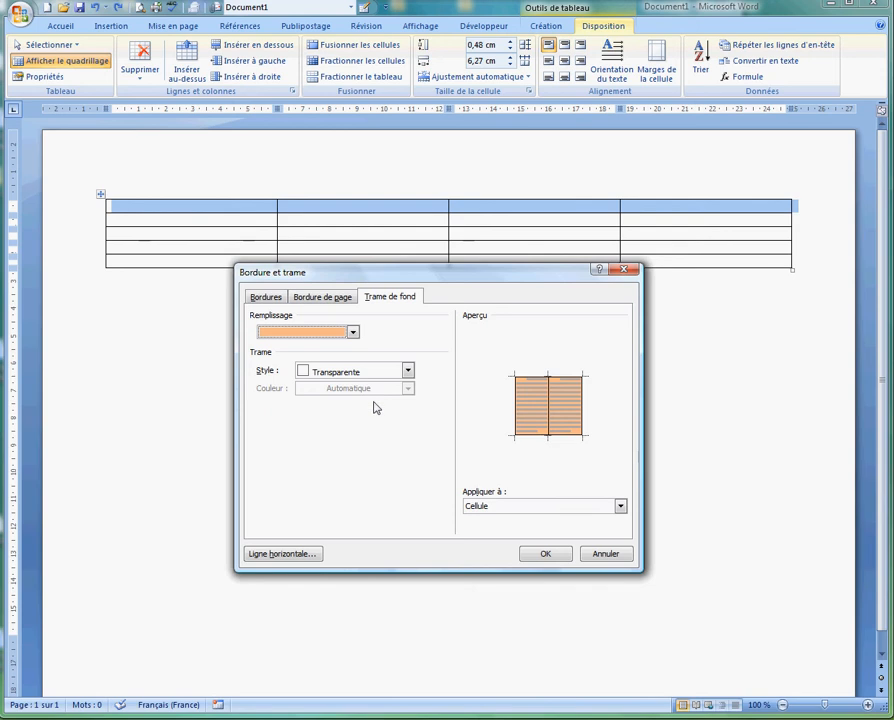
click(541, 556)
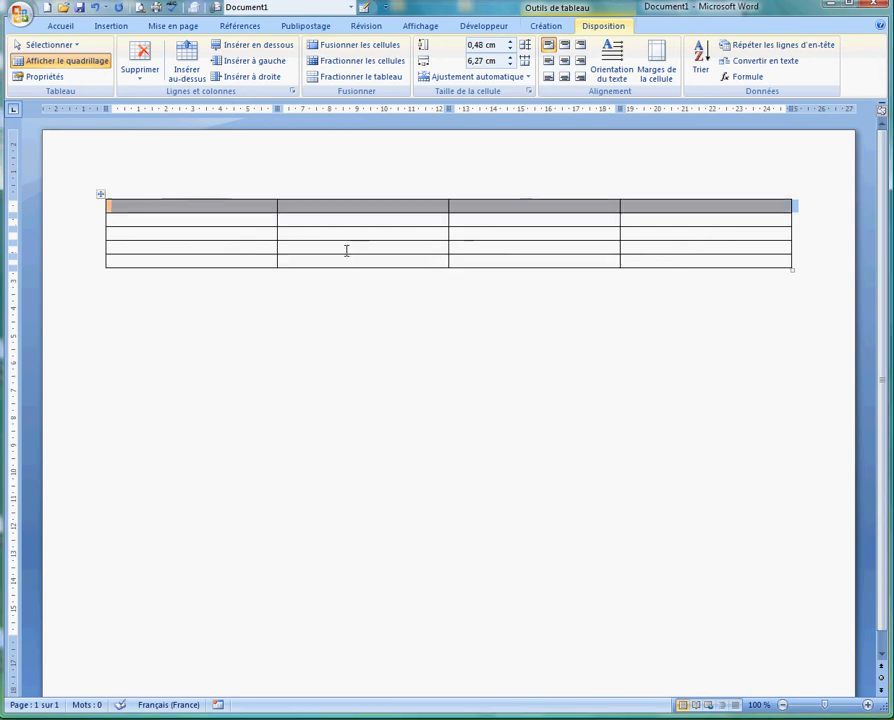
click(345, 248)
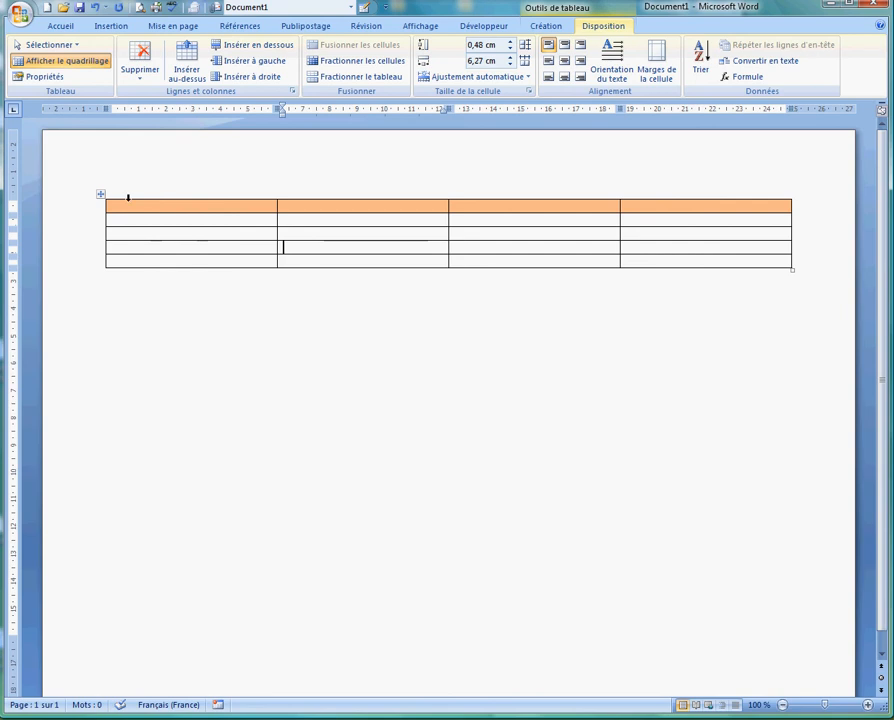
Fill the entire table with a pale blue theme colour.
click(97, 195)
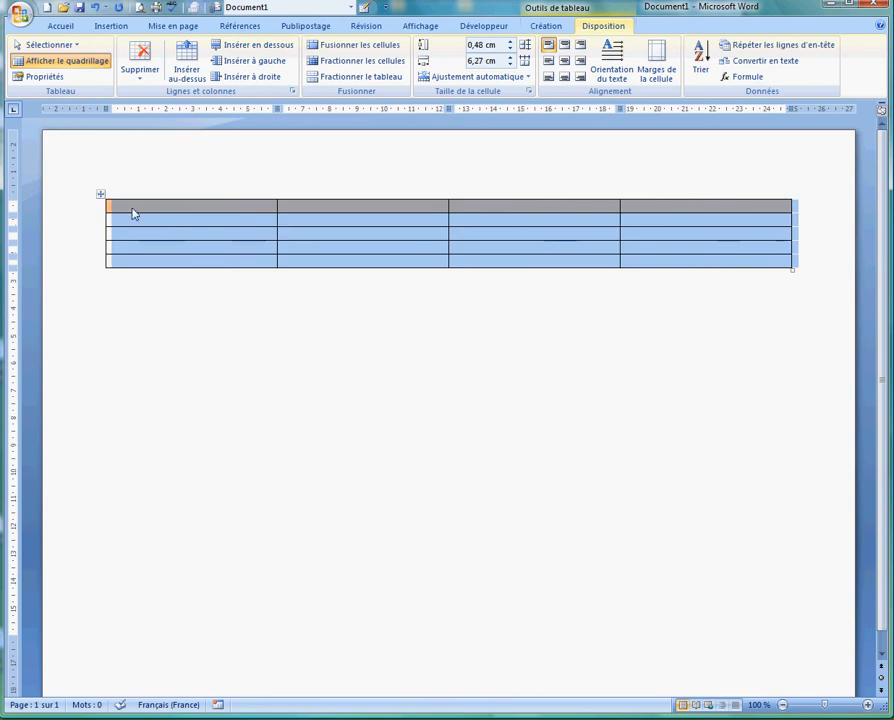
right_click(133, 212)
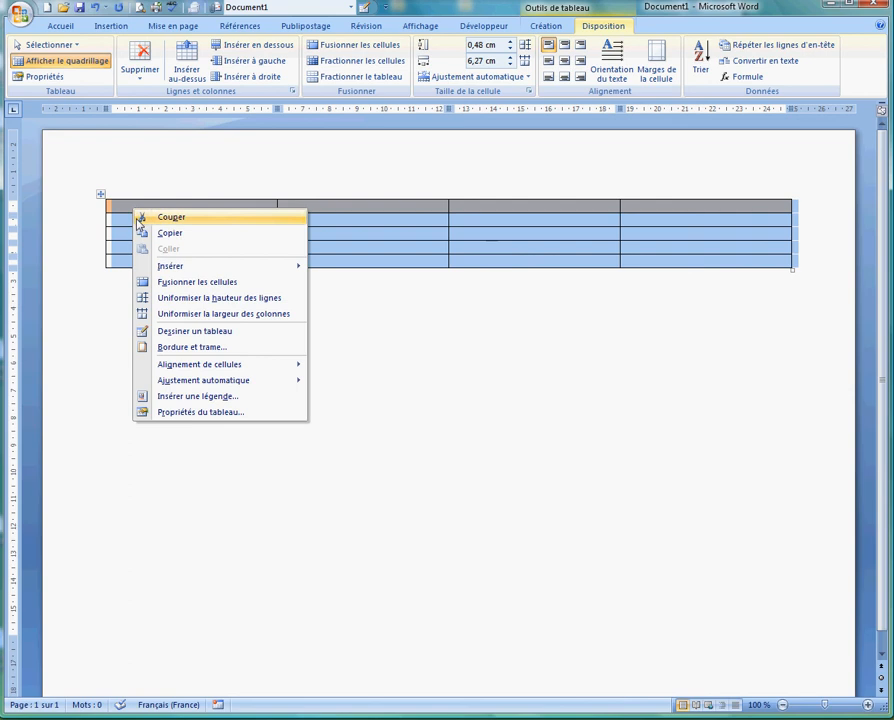
click(237, 349)
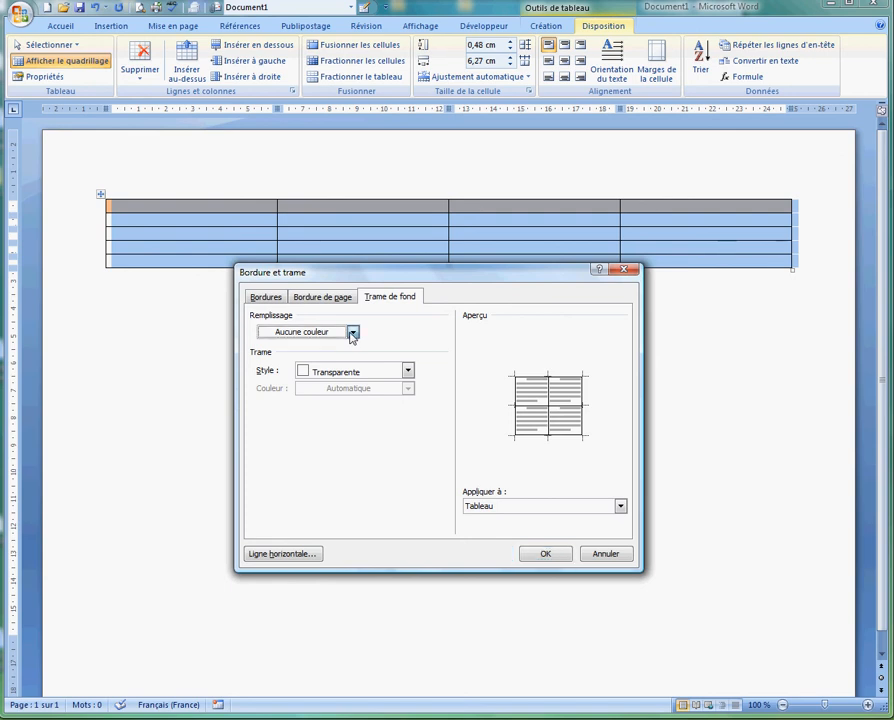
click(352, 333)
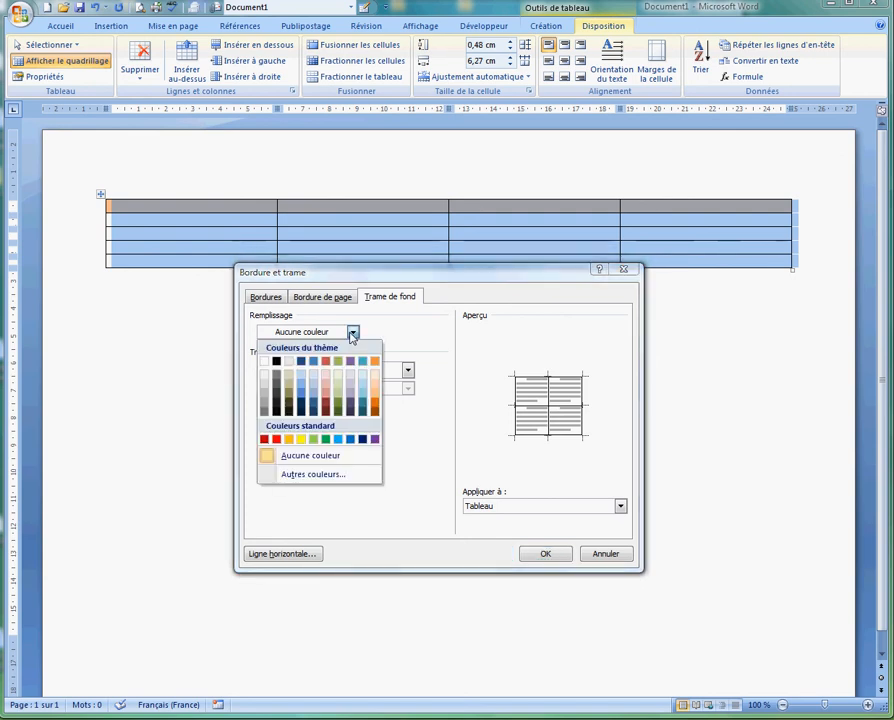
click(313, 378)
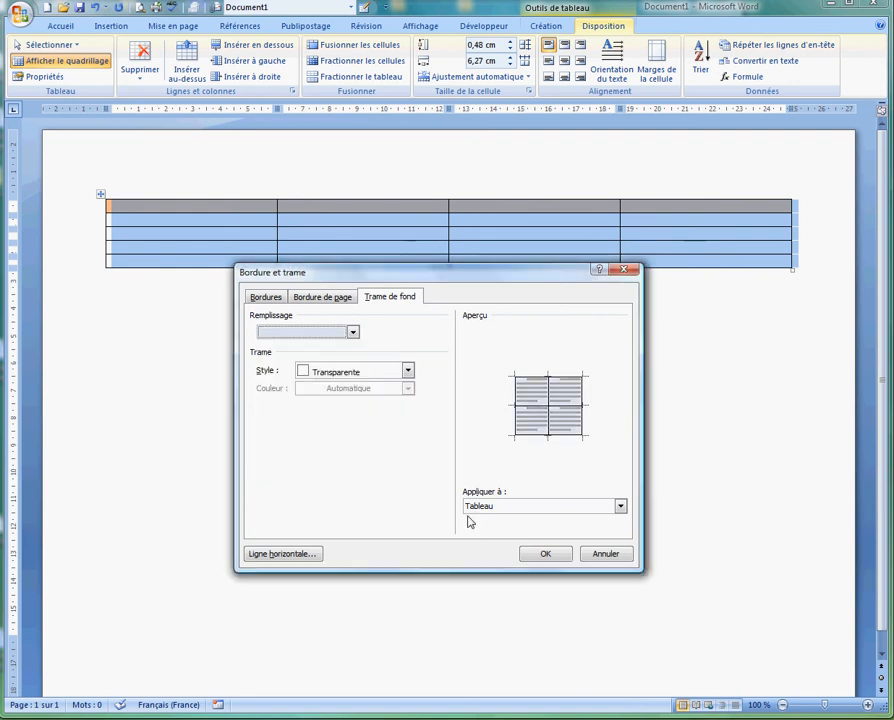
click(535, 555)
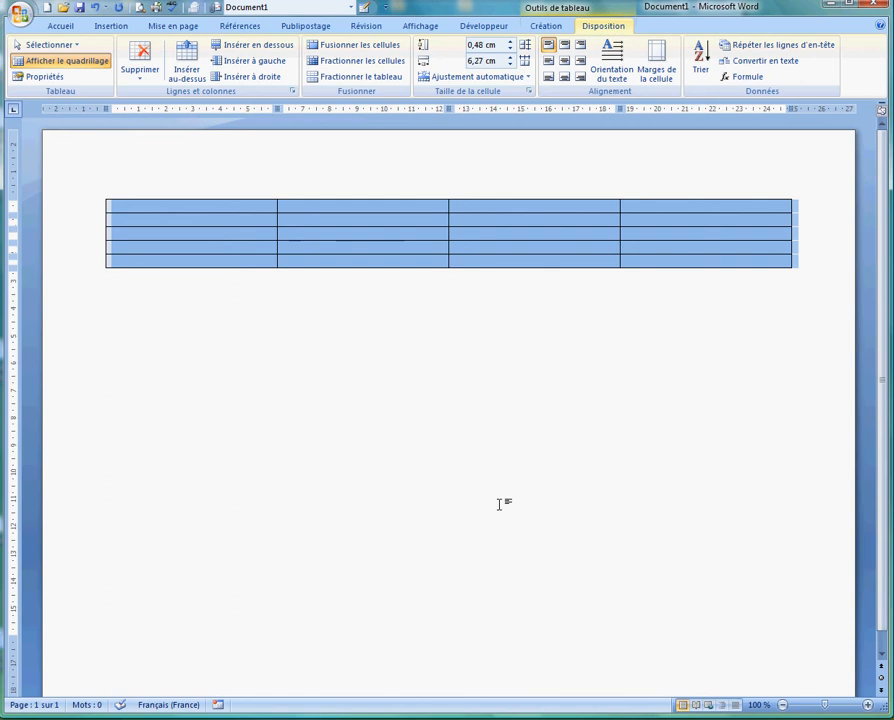
click(384, 238)
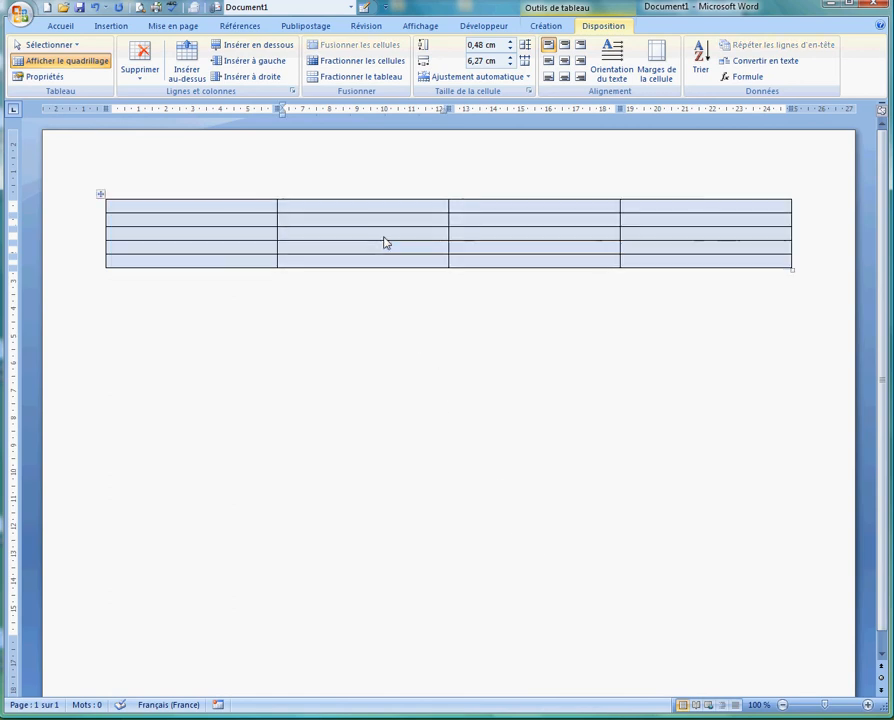
Append two new rows at the end of the table by advancing past its last cell.
click(627, 260)
key(Tab)
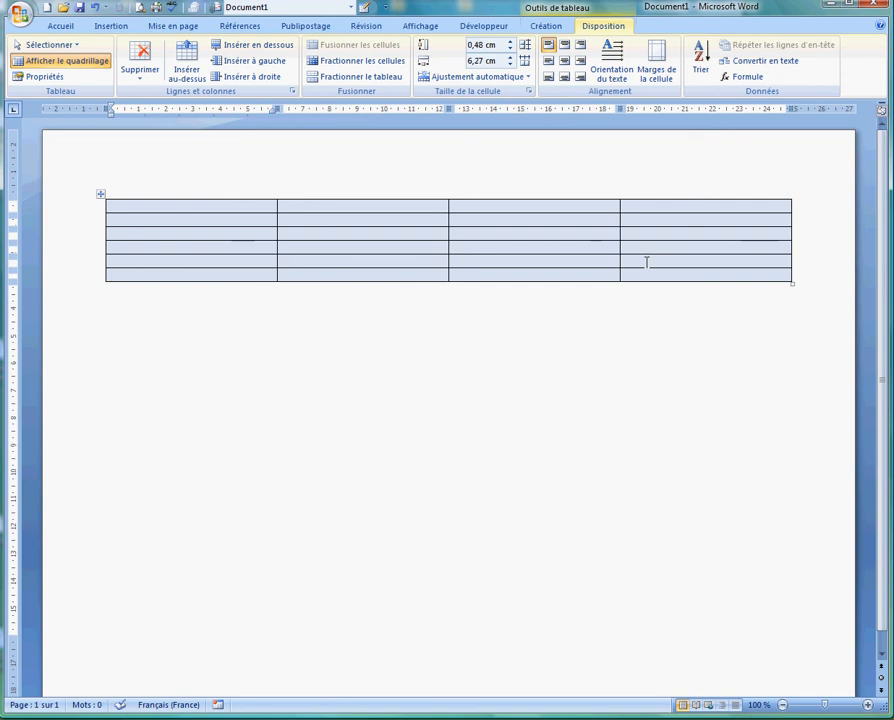
key(Tab)
key(Tab)
key(Tab)
key(Tab)
key(Tab)
key(Tab)
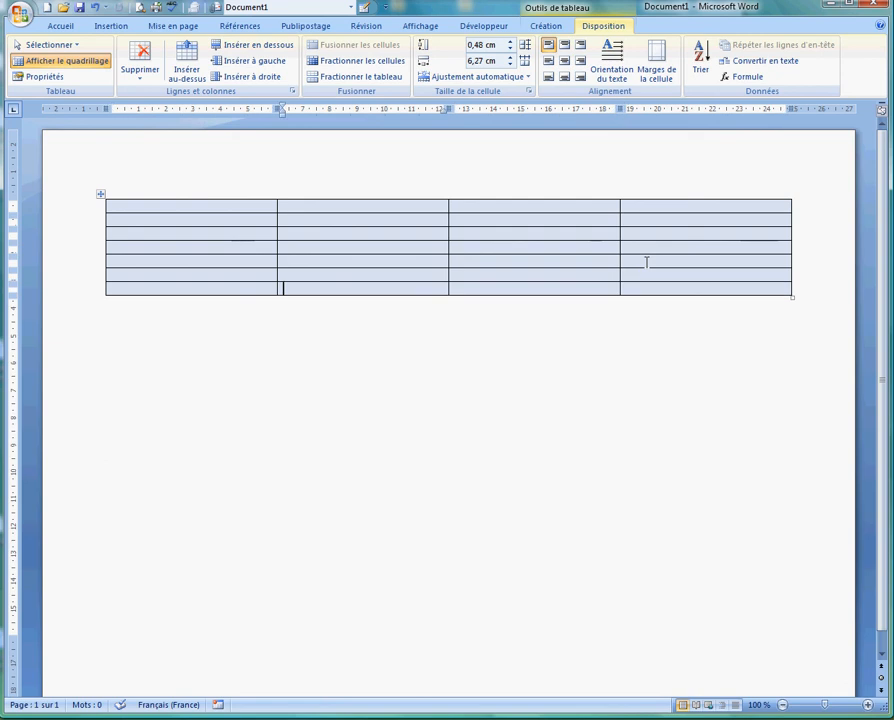
Apply the predefined orange table style with a solid header row and light orange banded rows to the table.
key(Tab)
click(550, 30)
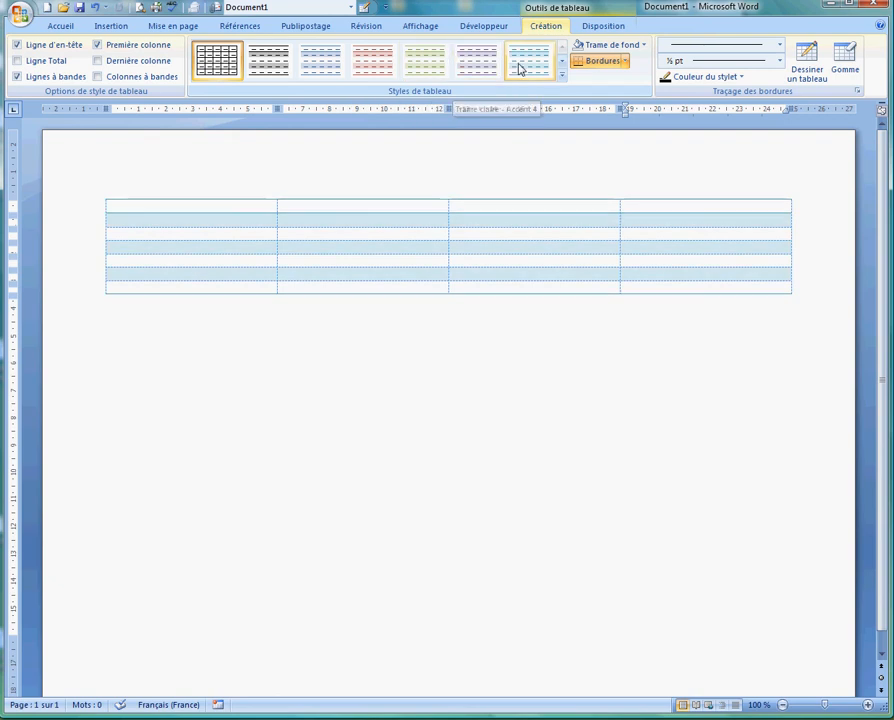
click(562, 76)
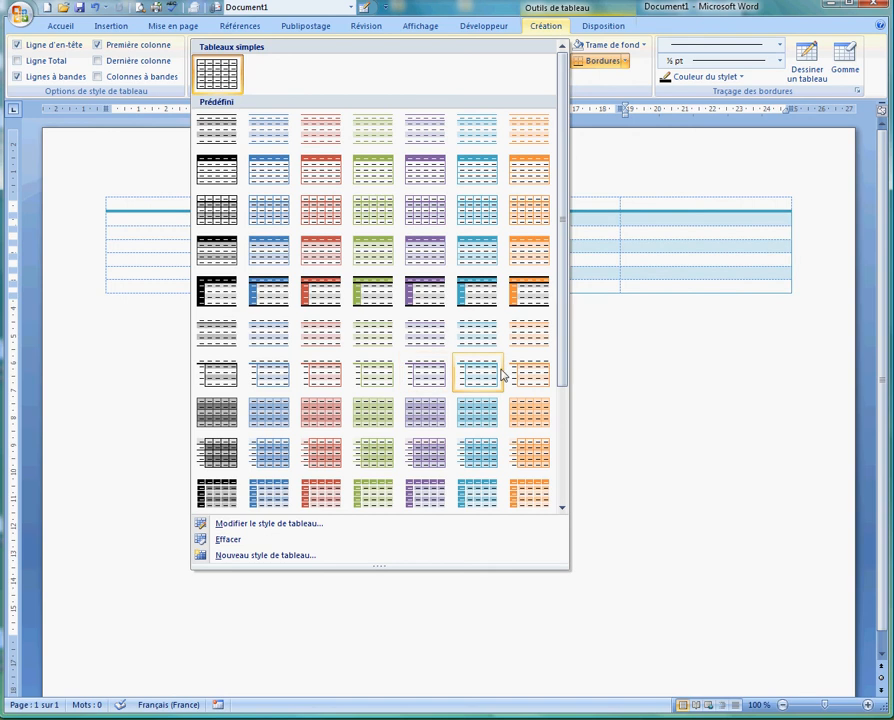
click(520, 265)
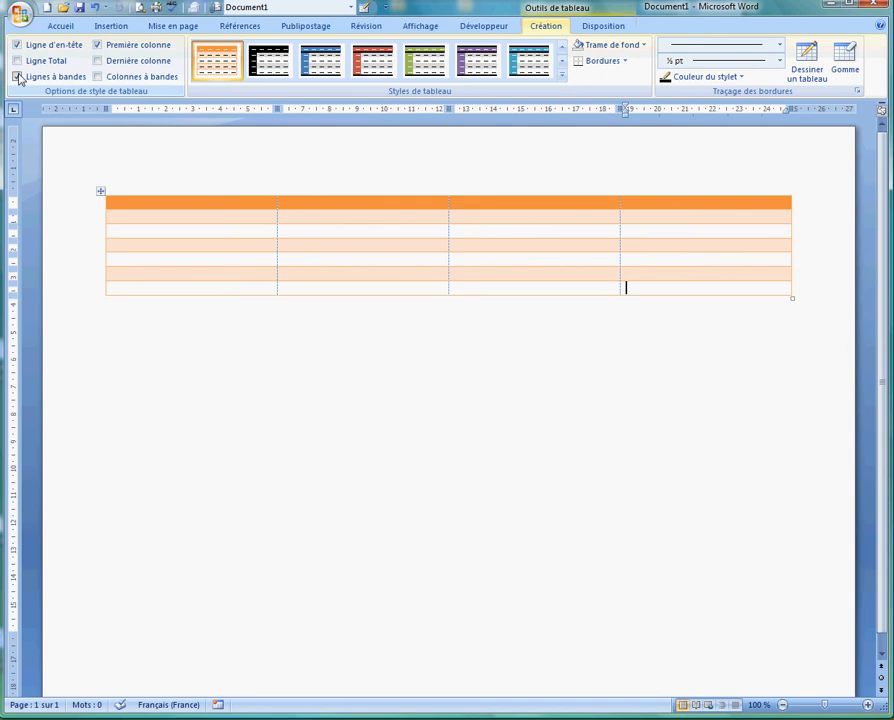
Try toggling the banded columns, last column, total row and banded rows style options, restoring each one.
click(98, 77)
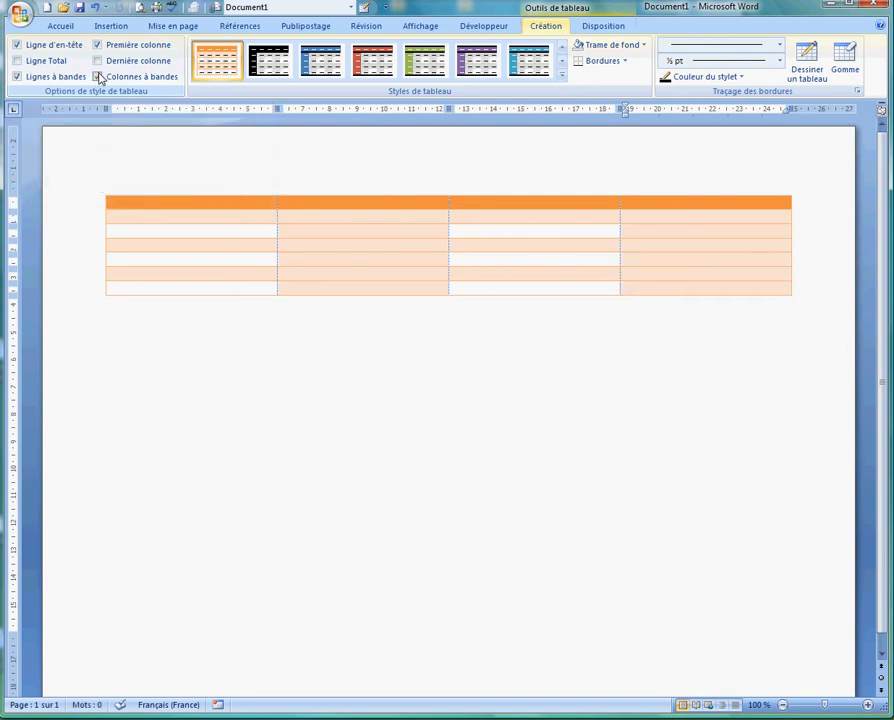
click(98, 77)
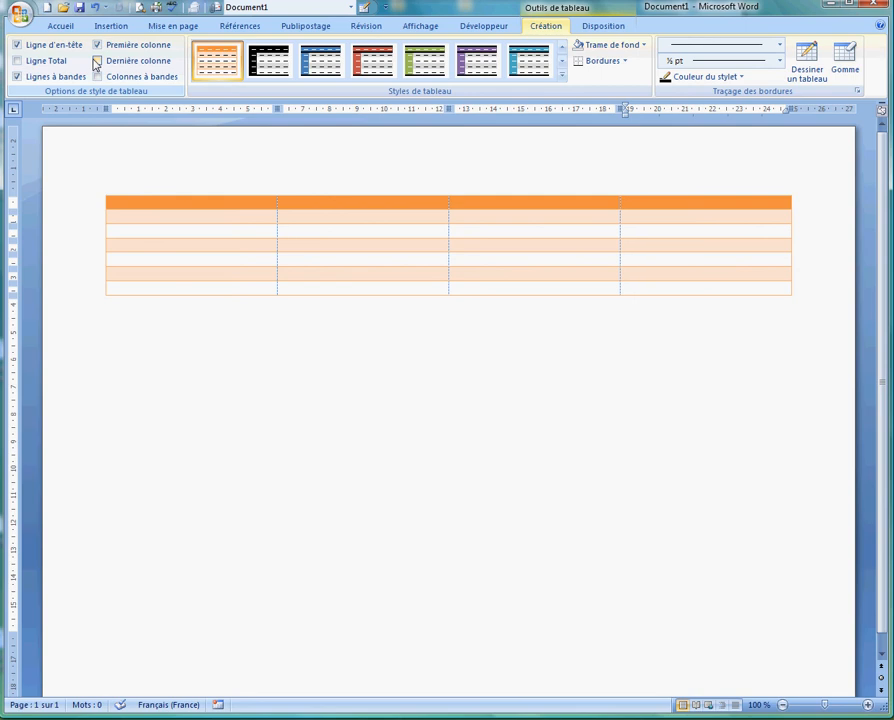
click(96, 62)
click(96, 62)
click(17, 61)
click(18, 62)
click(17, 77)
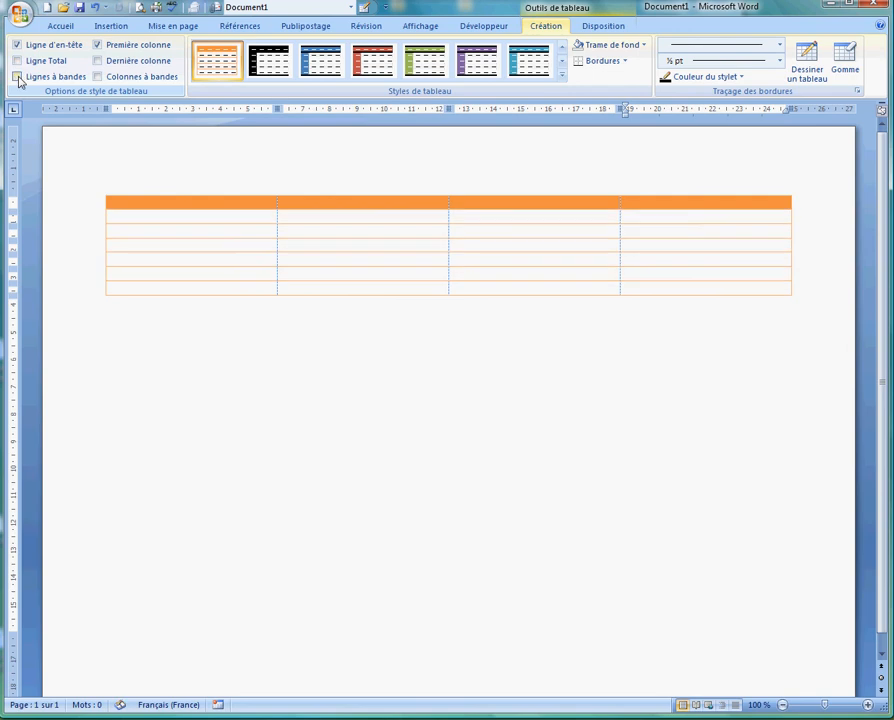
click(17, 77)
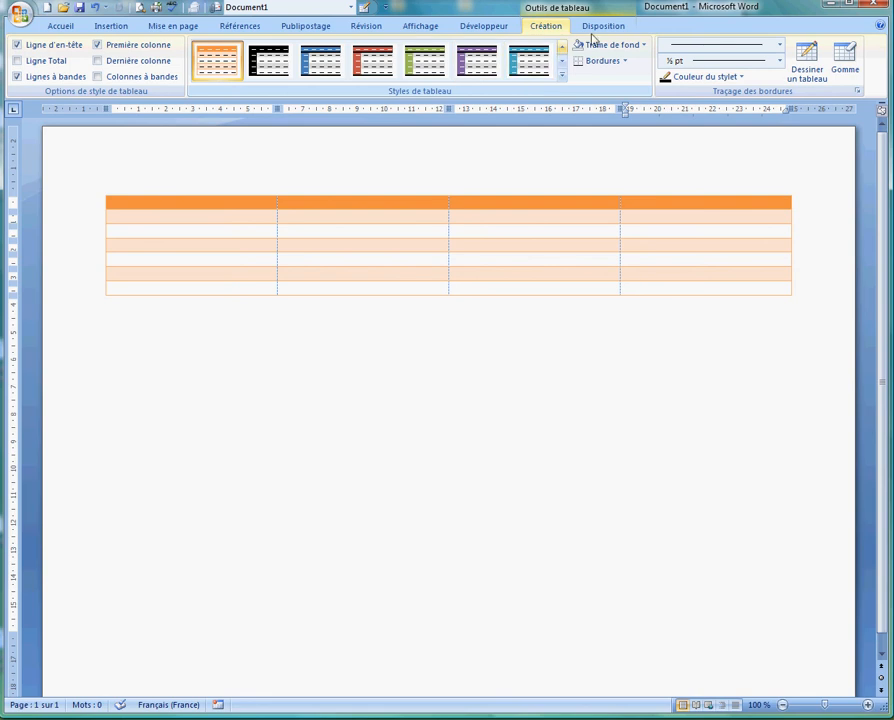
Delete the table's last column.
click(603, 28)
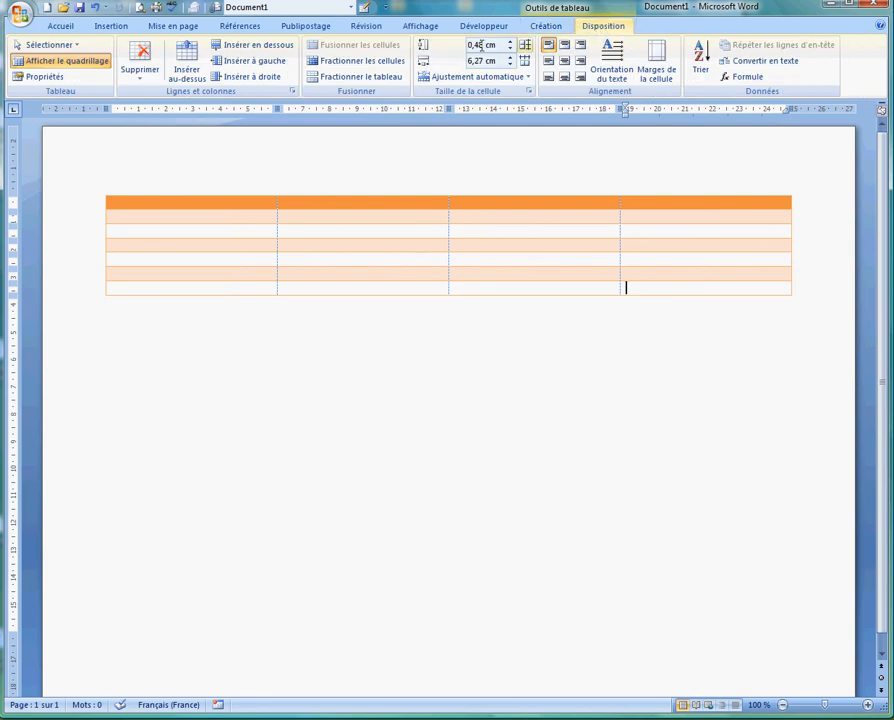
click(148, 74)
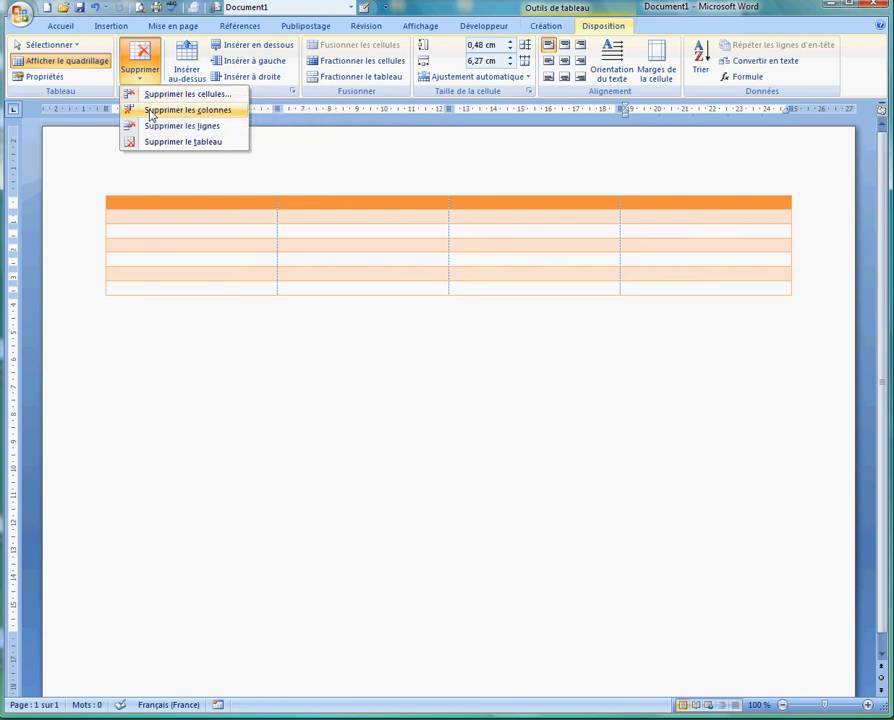
click(150, 112)
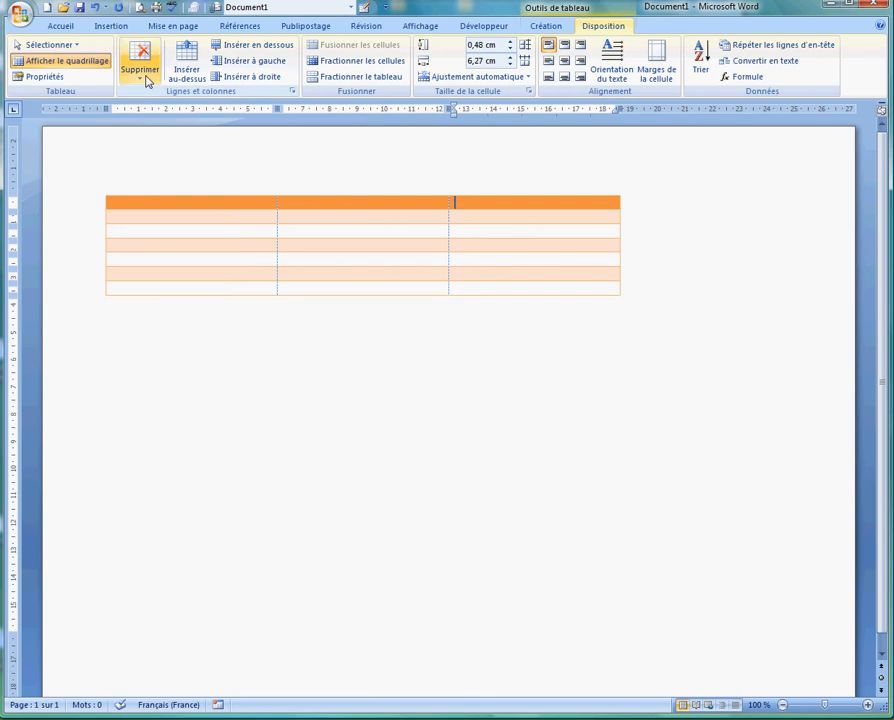
Delete the header row's last cell with the remaining cells shifted left, and delete the entire table.
click(145, 76)
click(147, 95)
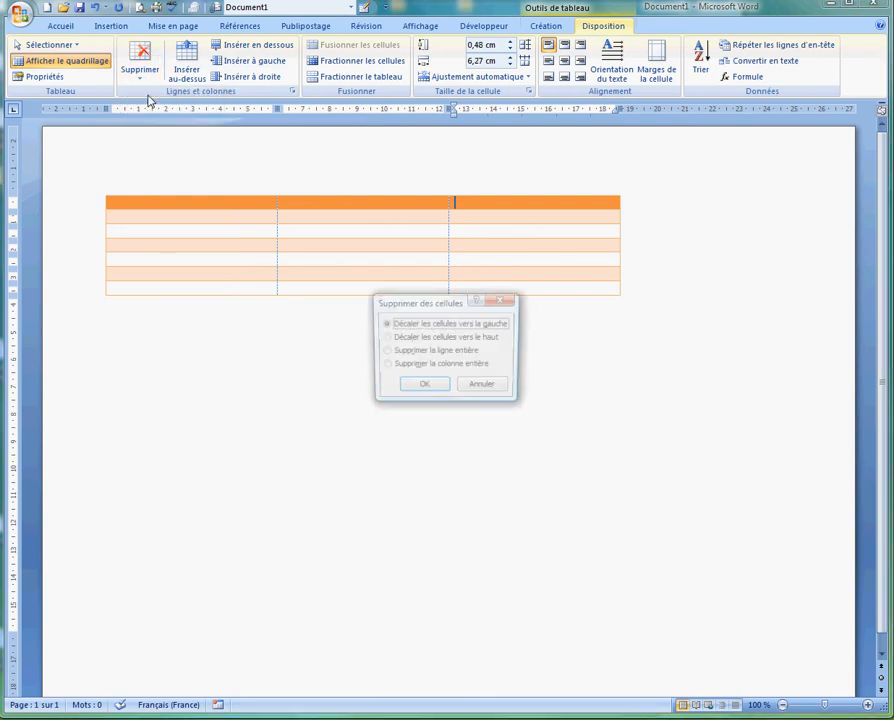
click(421, 388)
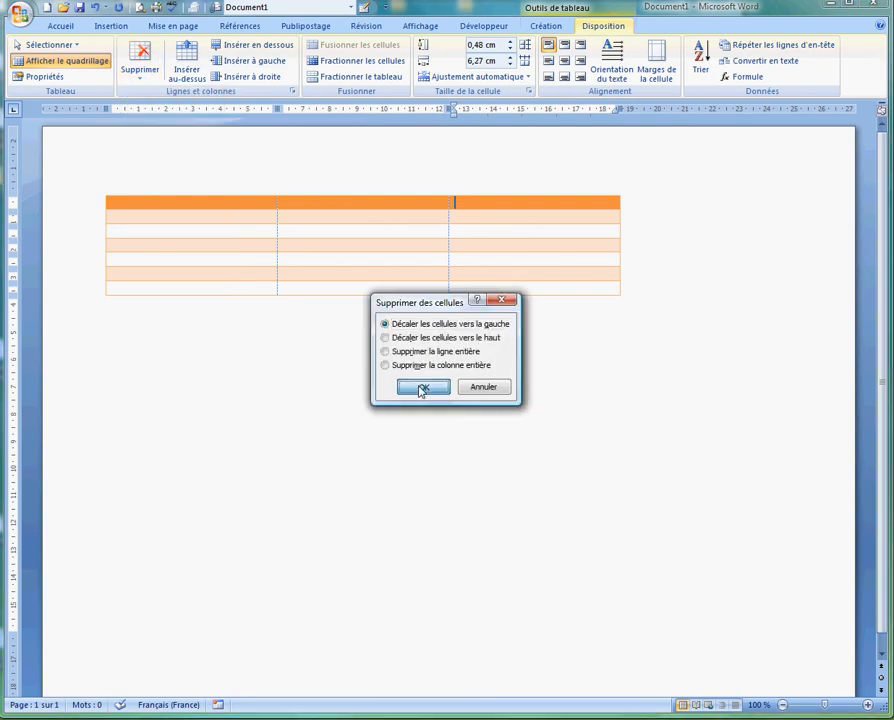
click(142, 72)
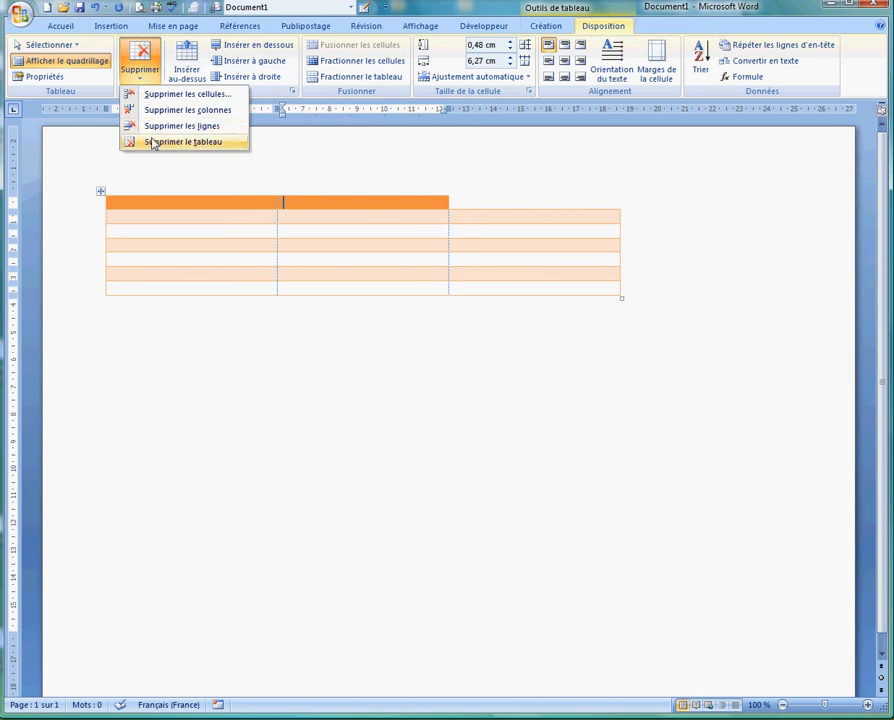
click(153, 142)
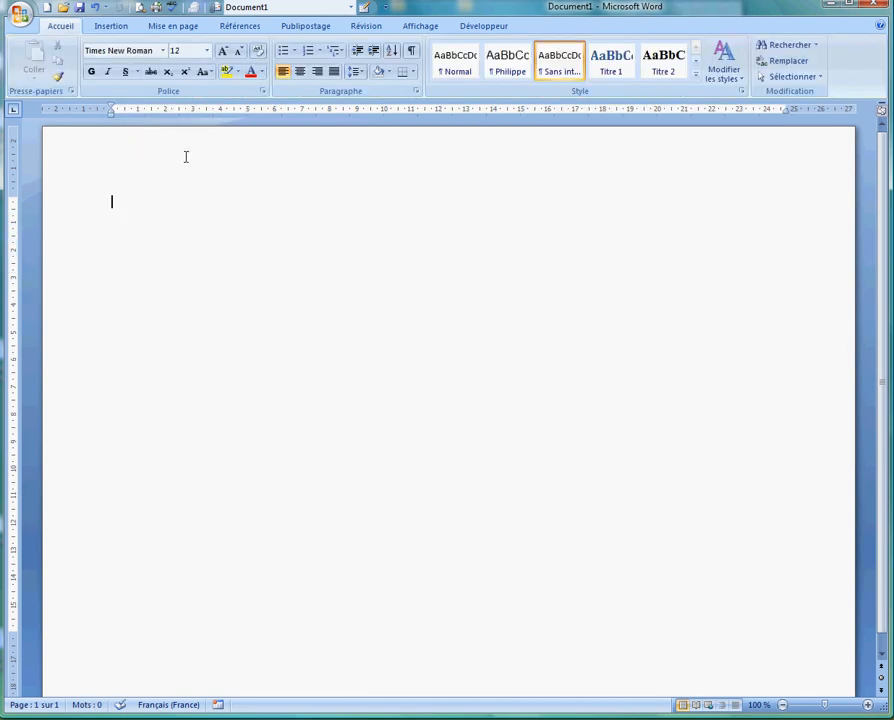